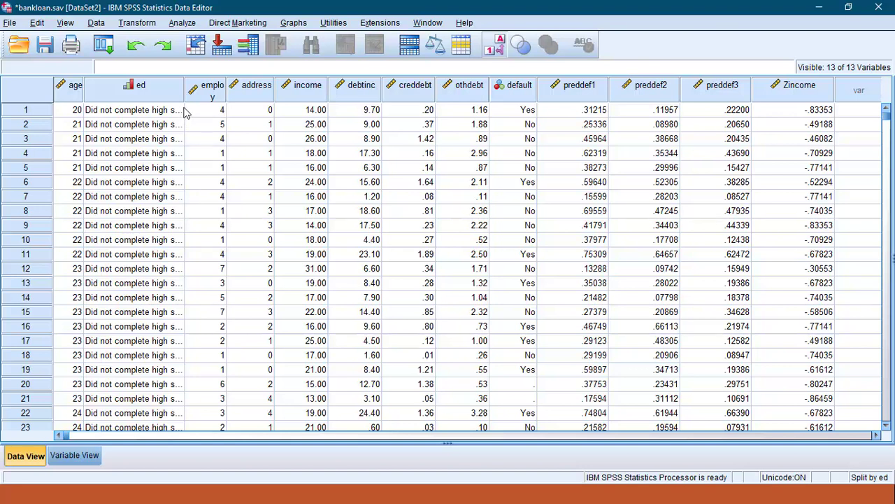
- Split the file to compare groups based on Level of education [ed], sorting the file by the grouping variable
mouse_move(156, 99)
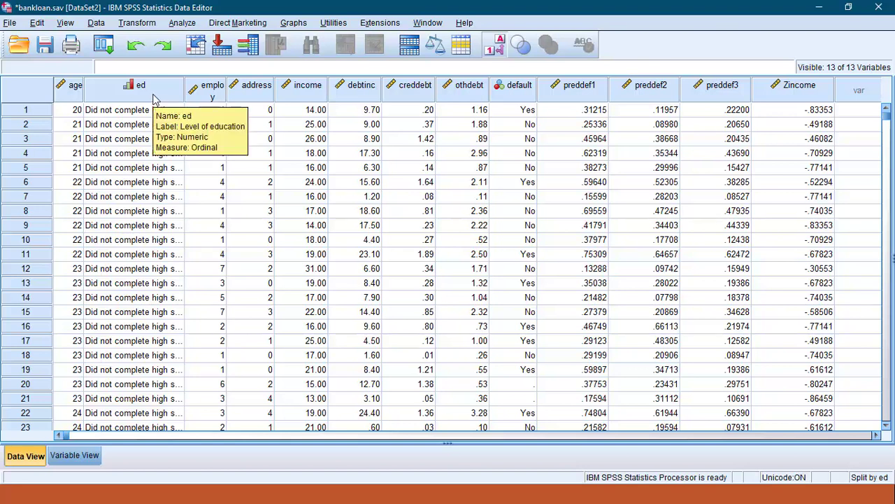
left_click(95, 23)
left_click(132, 336)
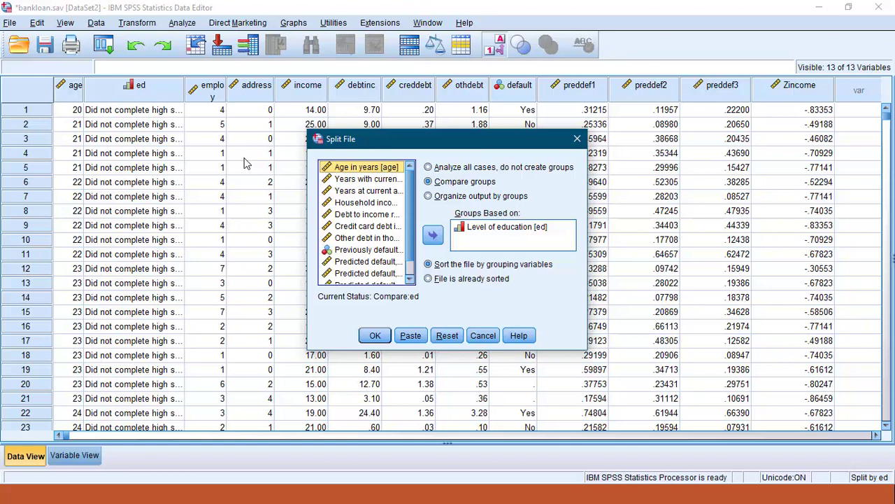
left_click_drag(476, 229, 365, 165)
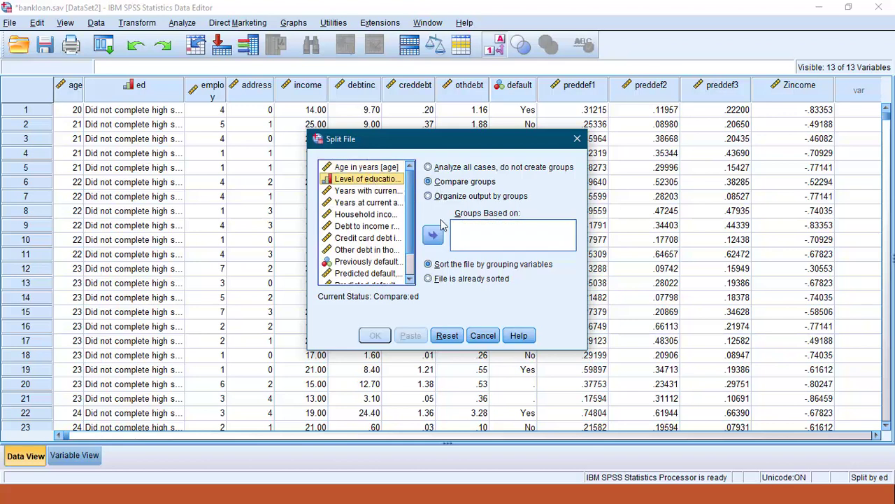
left_click(433, 235)
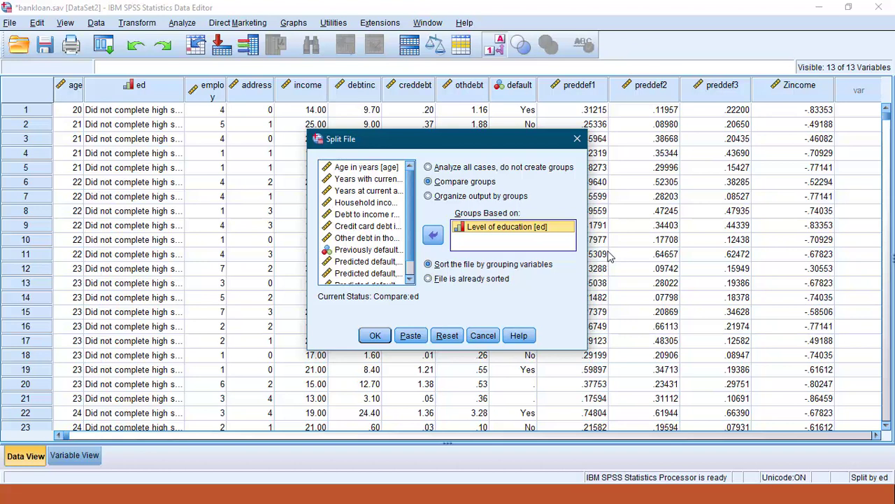
left_click(378, 339)
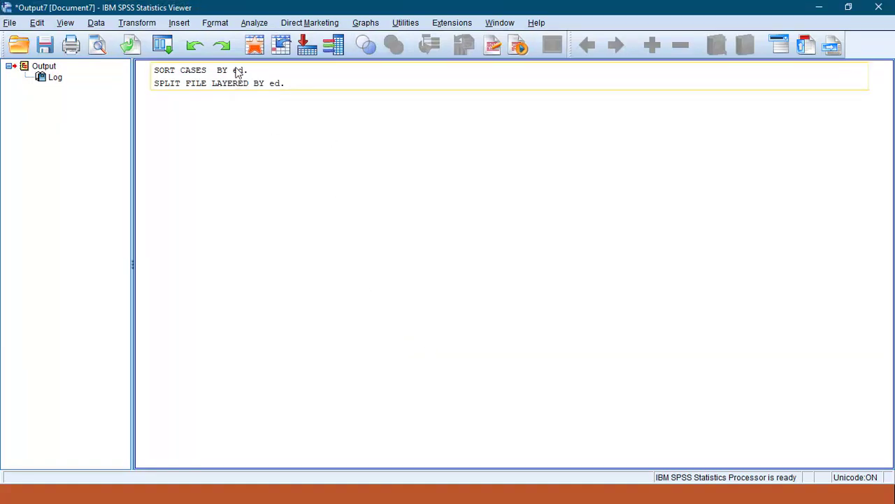
- Set up a Frequencies analysis with Age in years [age] as the only variable
left_click(254, 22)
mouse_move(322, 57)
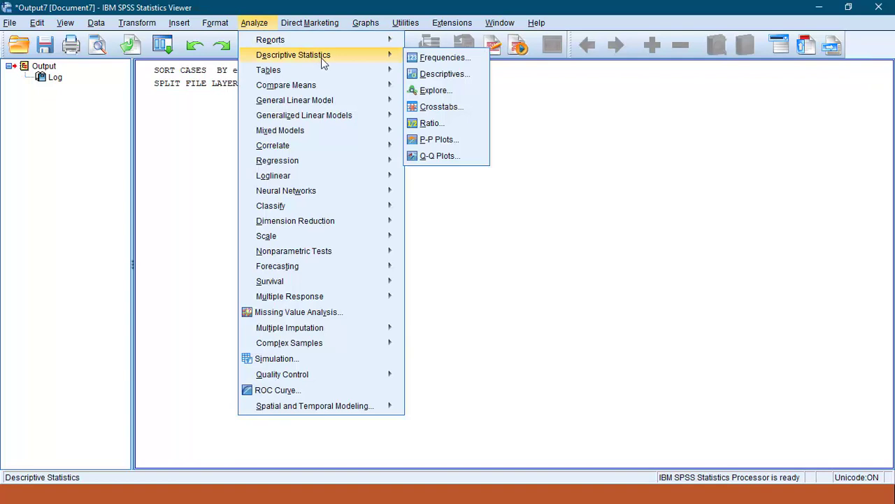
left_click(434, 58)
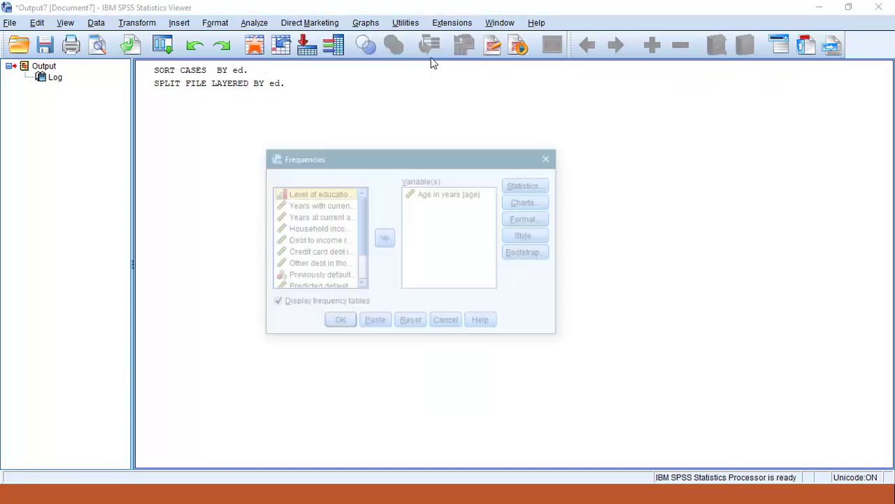
left_click(425, 196)
left_click(384, 237)
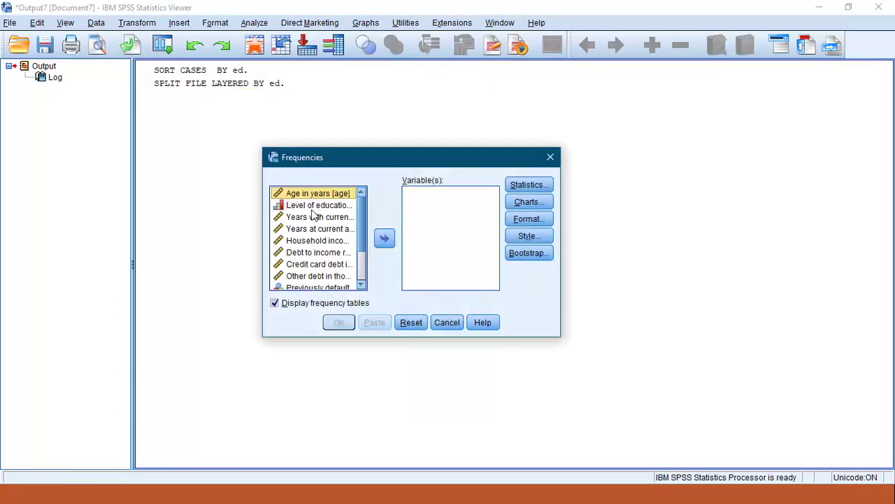
left_click(384, 237)
- Run the age frequencies with quartiles, mean, median, mode, sum, standard deviation, variance, range, minimum, maximum, and histograms with a normal curve
left_click(528, 184)
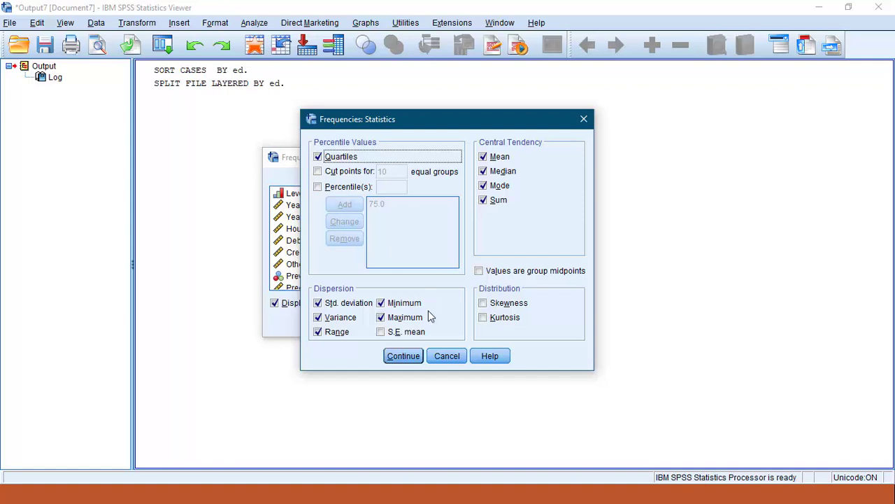
left_click(404, 356)
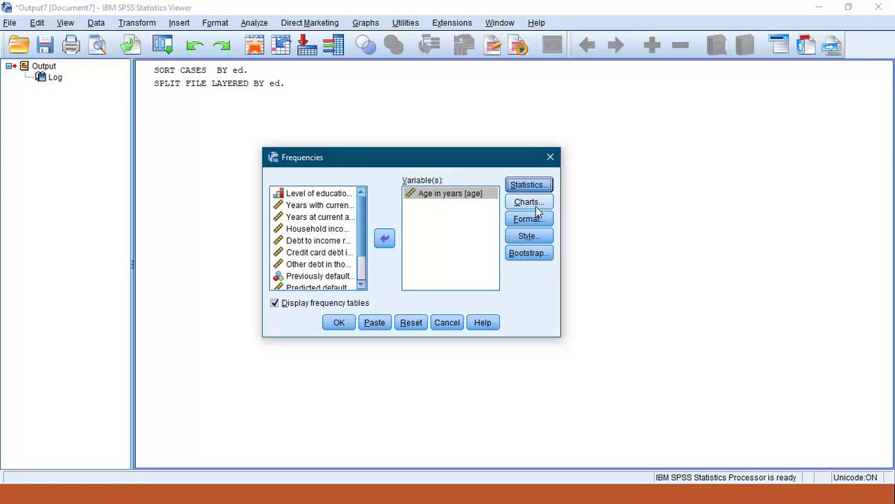
left_click(535, 205)
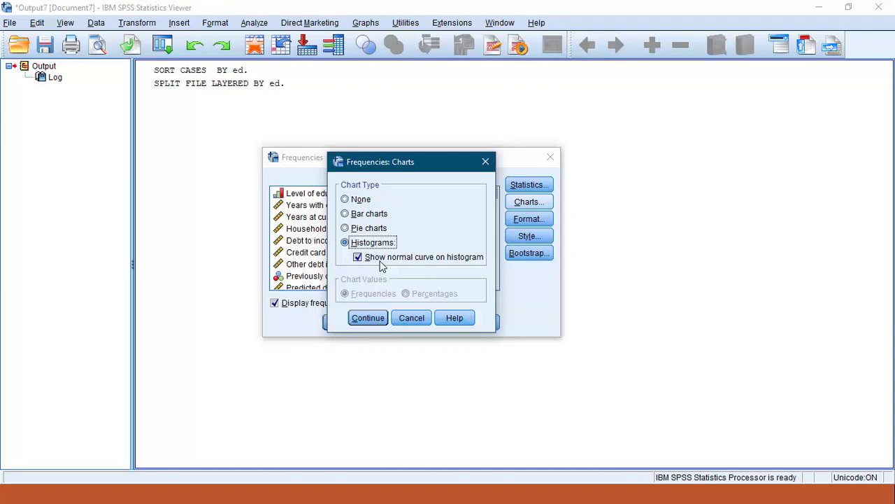
left_click(370, 320)
left_click(338, 322)
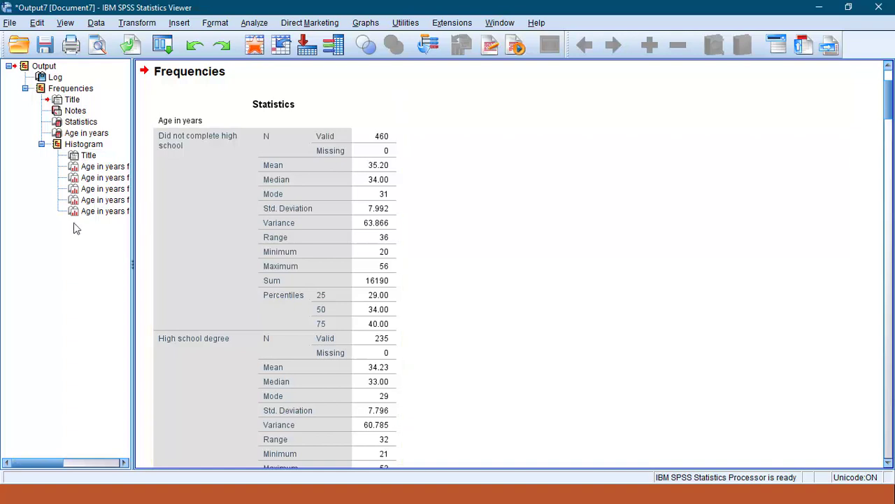
- Examine the Age in years statistics table for each level of education, through the post-undergraduate group
left_click(197, 238)
scroll(341, 218, "down", 15)
scroll(300, 252, "up", 20)
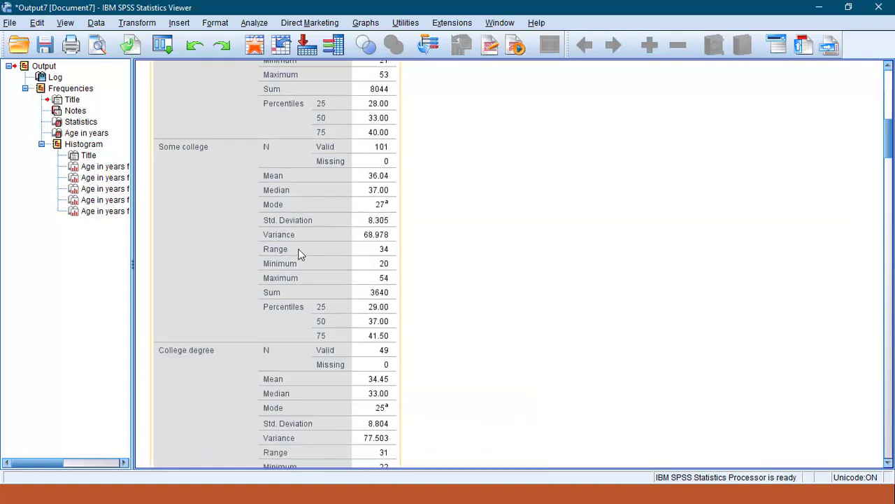
scroll(892, 76, "down", 5)
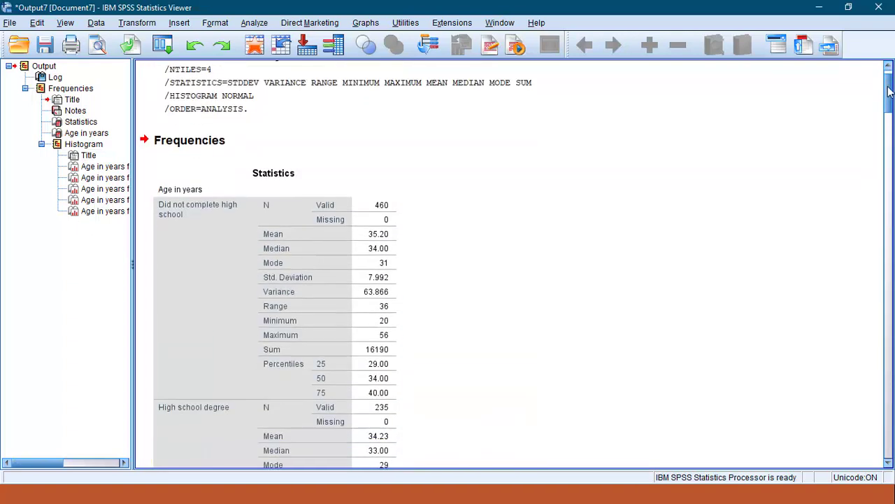
left_click(253, 108)
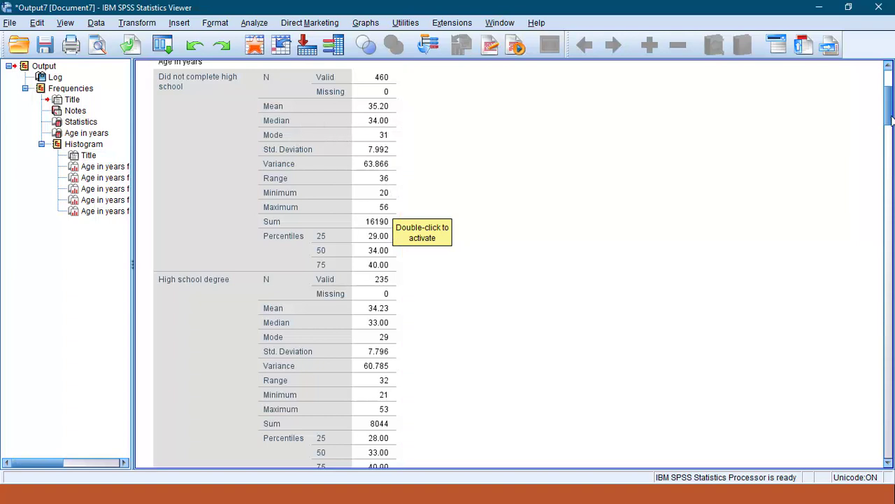
left_click_drag(892, 120, 890, 187)
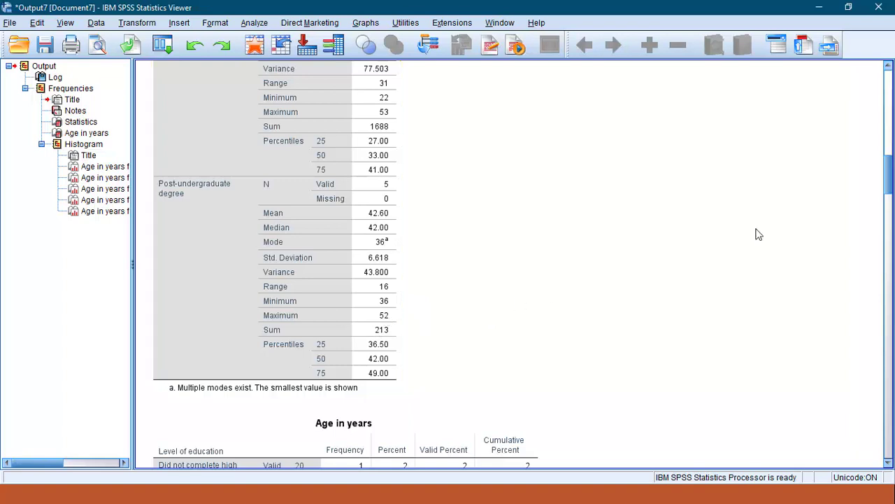
left_click_drag(890, 182, 890, 185)
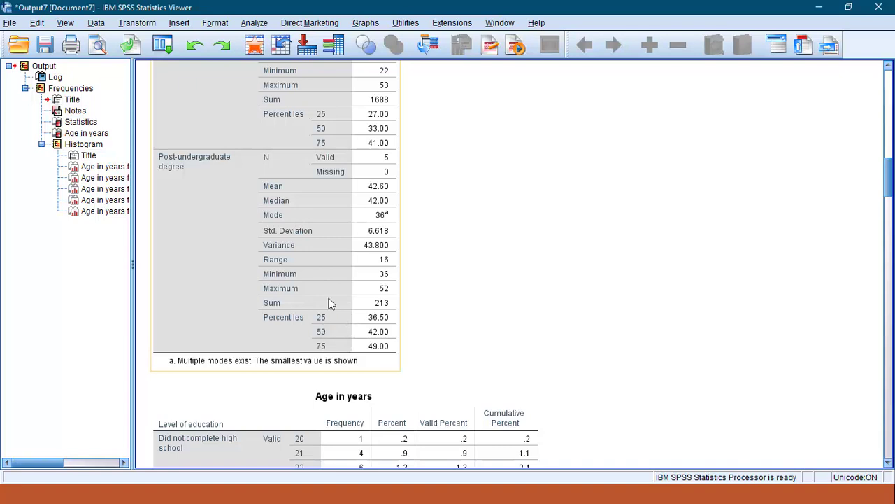
- Examine the Age in years frequency table and the age histograms for each level of education
scroll(889, 195, "down", 3)
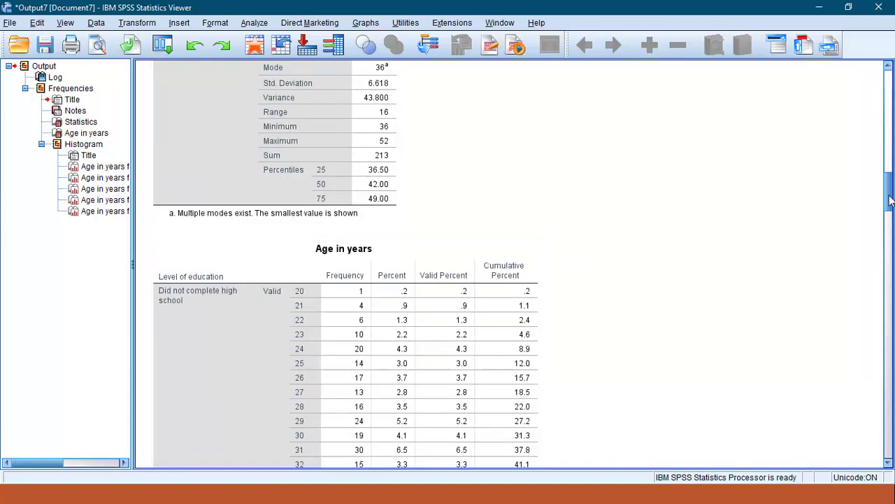
left_click_drag(889, 198, 893, 209)
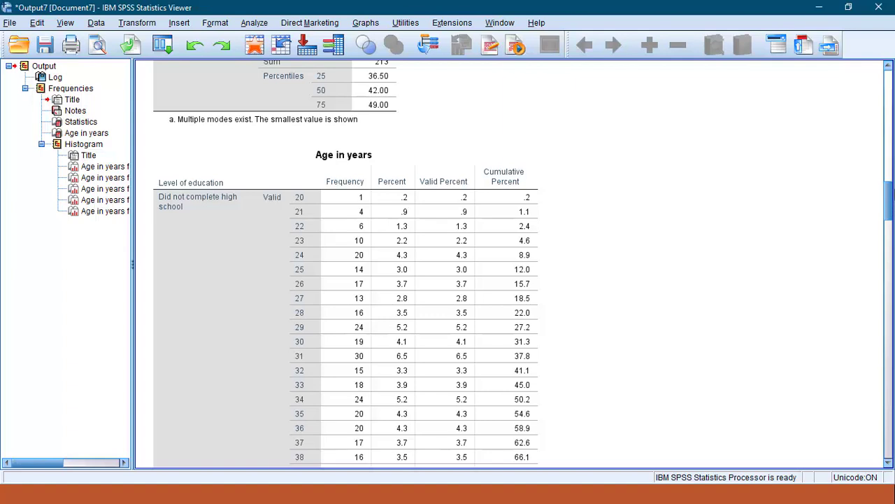
left_click_drag(893, 190, 893, 402)
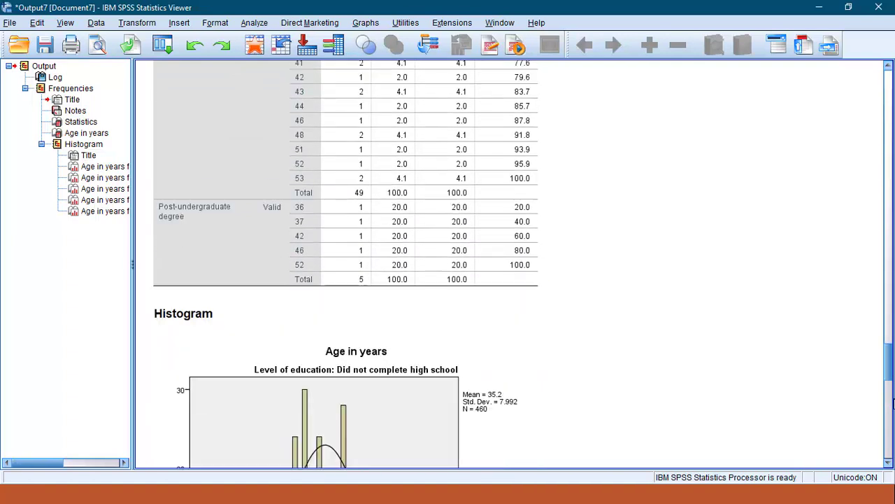
left_click_drag(883, 330, 892, 362)
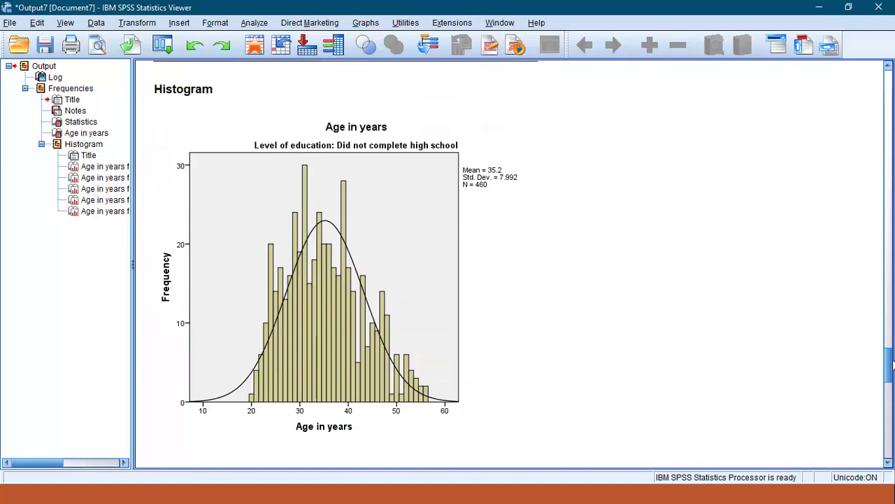
left_click_drag(892, 362, 888, 441)
left_click(345, 274)
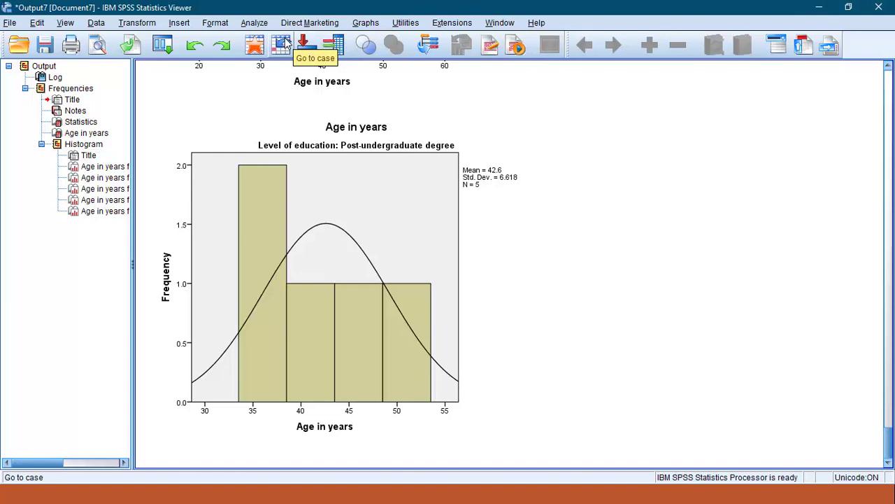
- Close the age output without saving it and reapply the Compare groups split based on Level of education [ed]
left_click(878, 7)
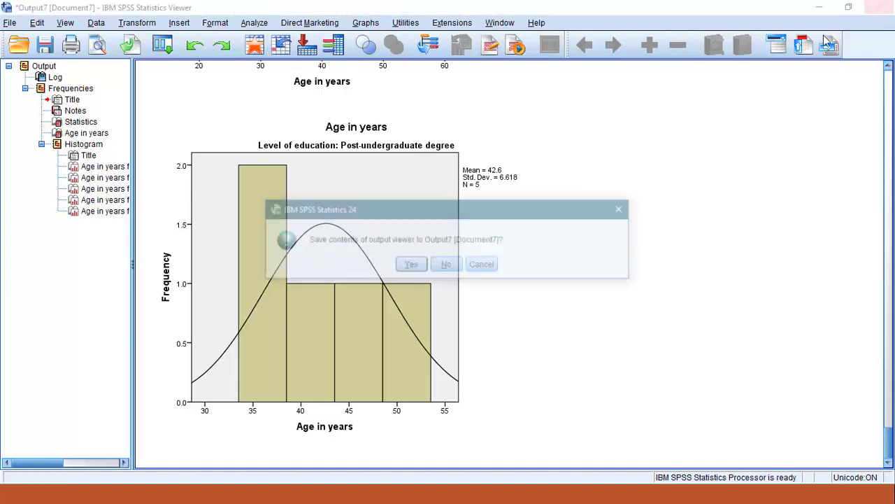
left_click(454, 268)
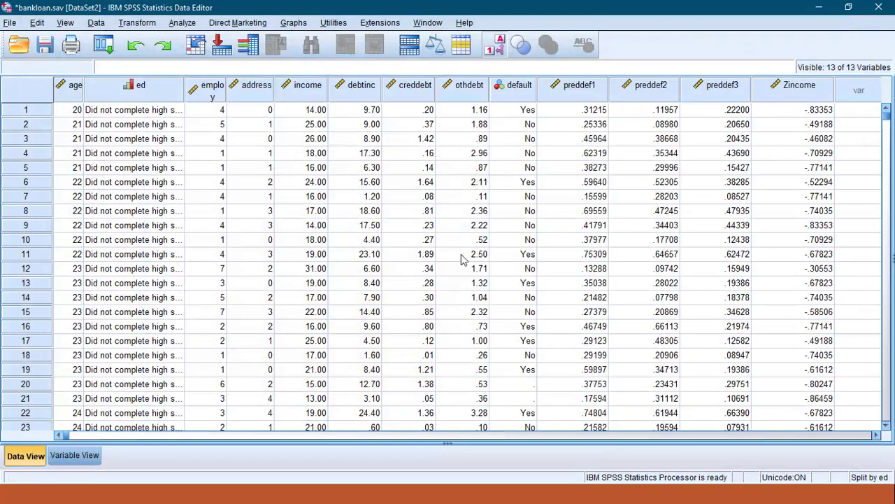
left_click(95, 22)
left_click(119, 333)
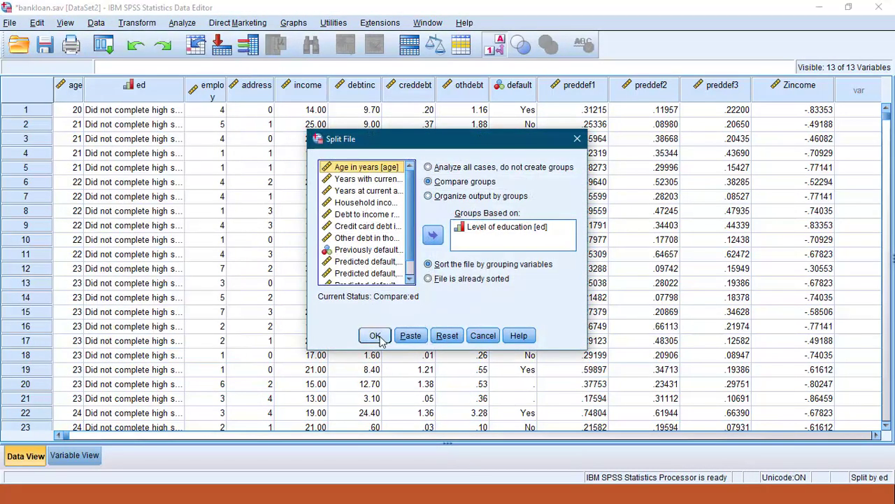
left_click(375, 335)
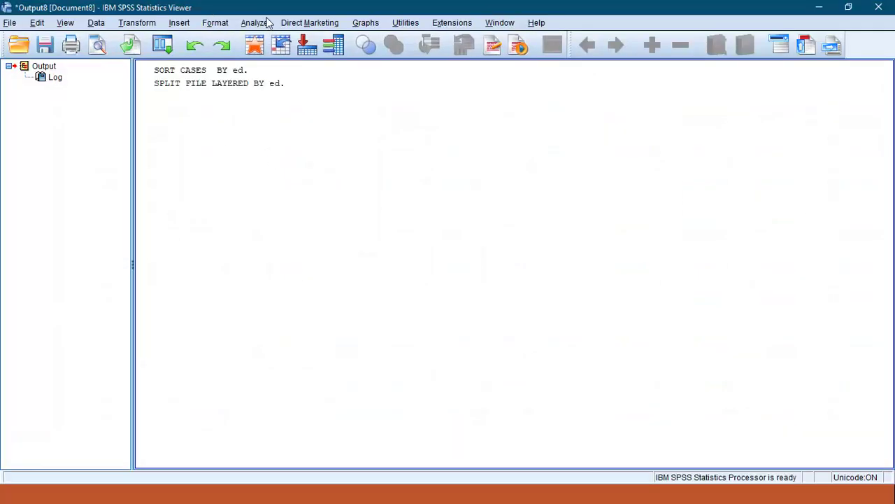
- Set up a Frequencies analysis with Household income in thousands as the variable in place of Age in years
left_click(257, 24)
mouse_move(364, 60)
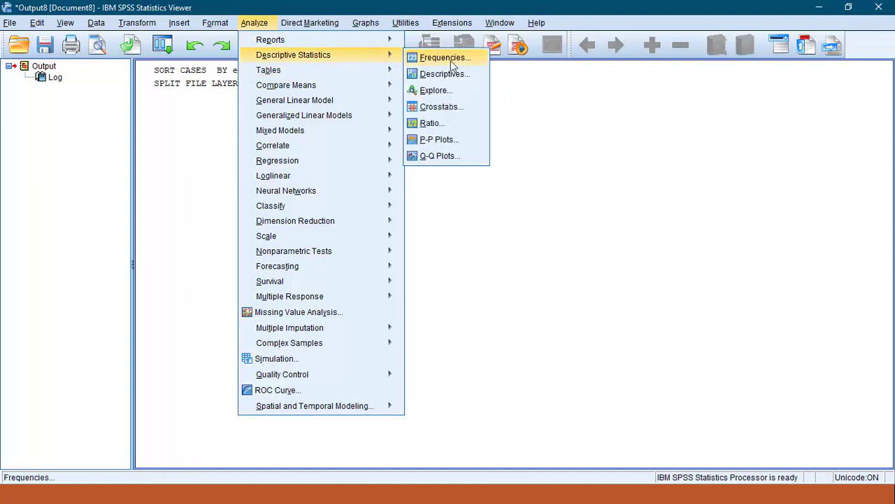
left_click(450, 60)
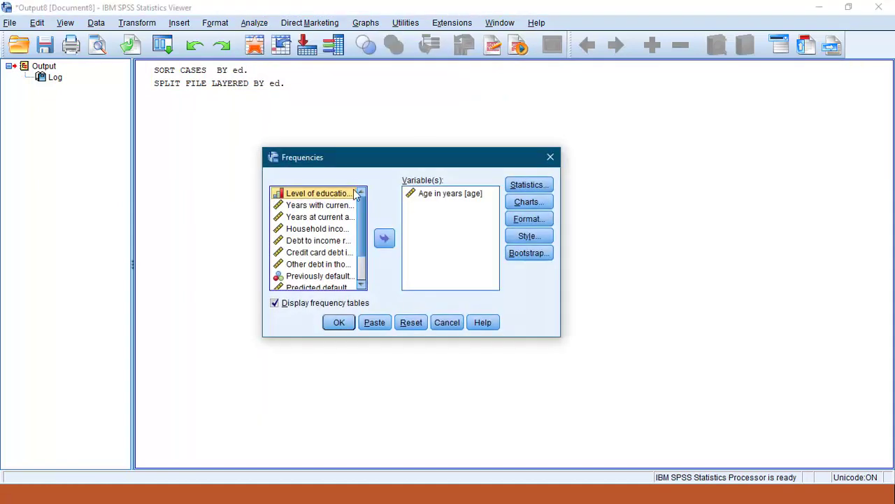
left_click(422, 195)
left_click(384, 237)
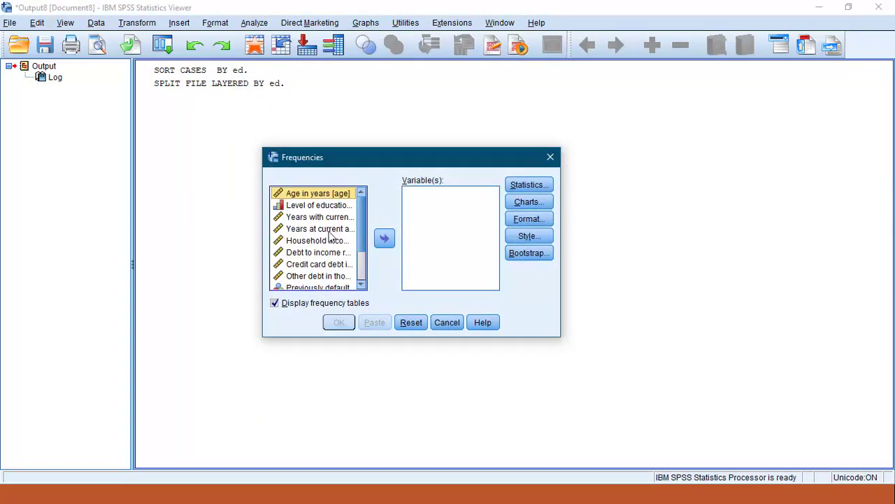
left_click(329, 240)
left_click(384, 237)
- Review the statistics, chart, format and table style options, keeping them as set, and run the household income frequencies
left_click(526, 184)
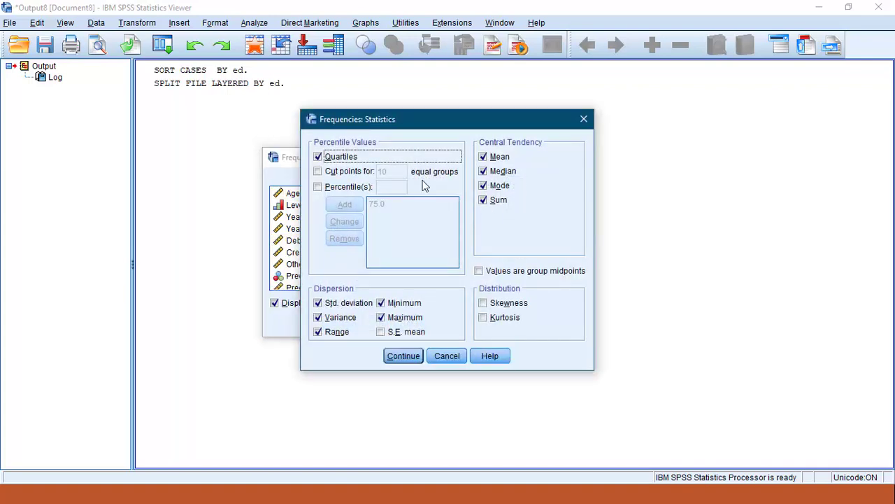
left_click(403, 357)
left_click(531, 205)
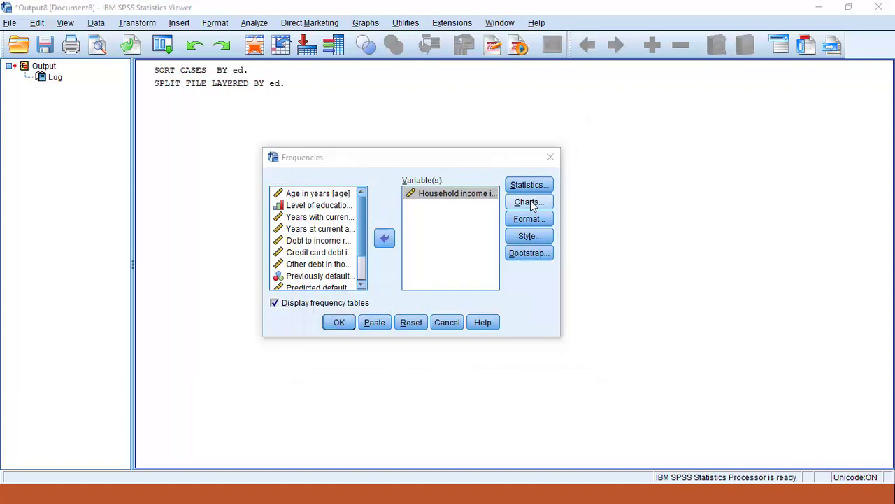
left_click(426, 320)
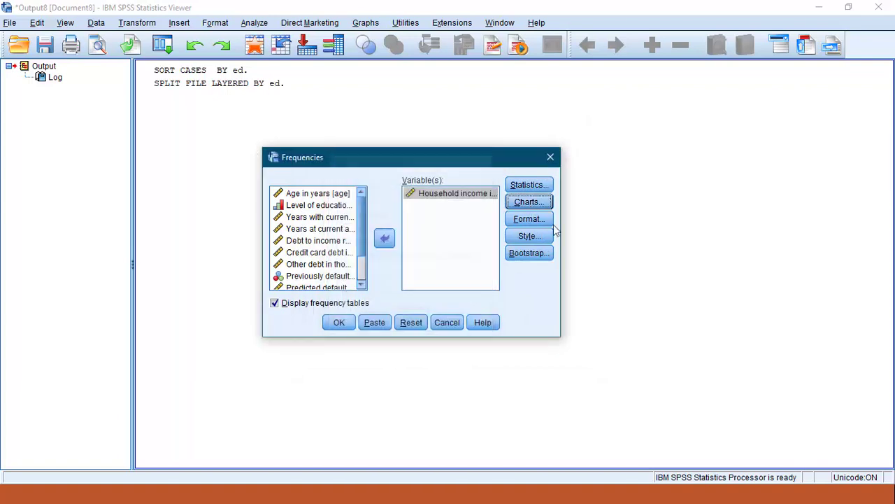
left_click(515, 222)
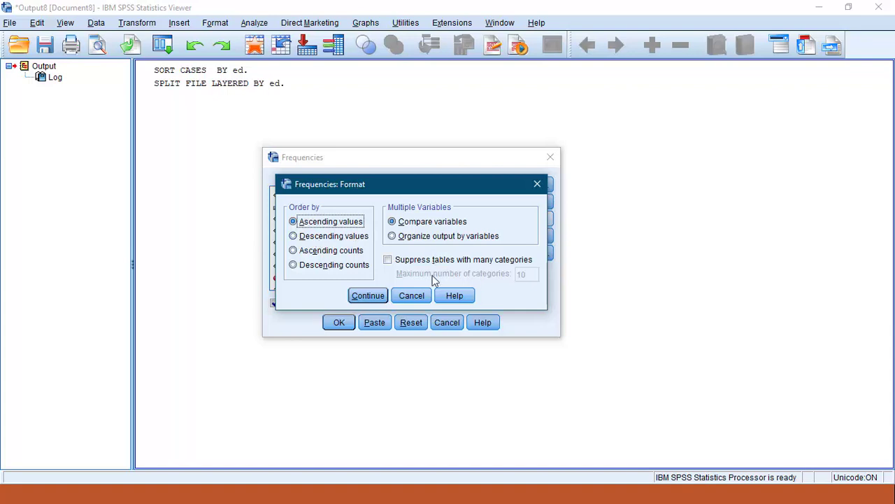
left_click(415, 295)
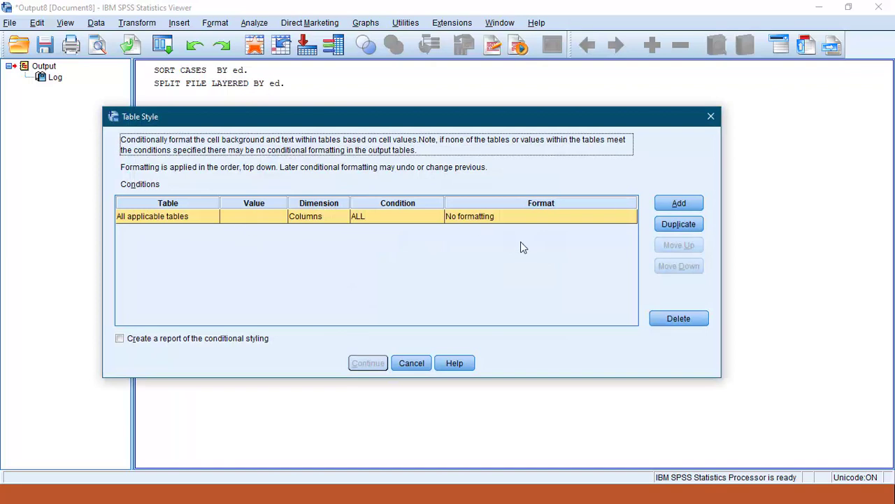
left_click(411, 363)
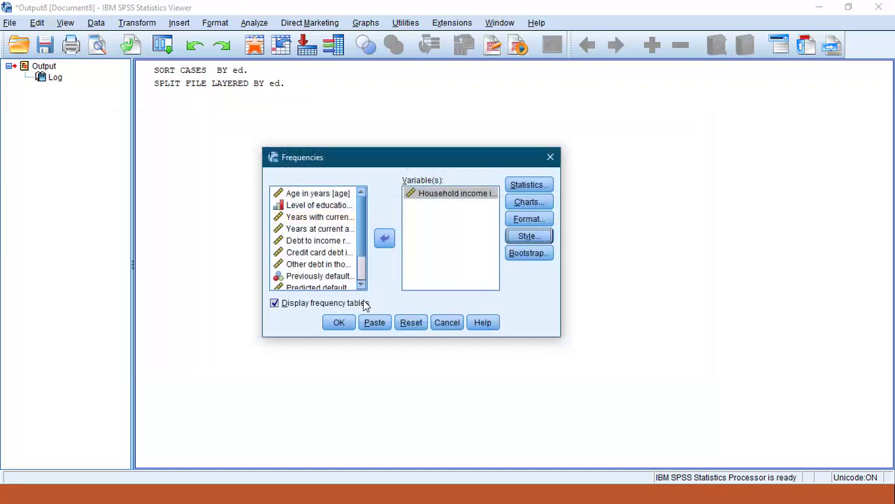
left_click(339, 322)
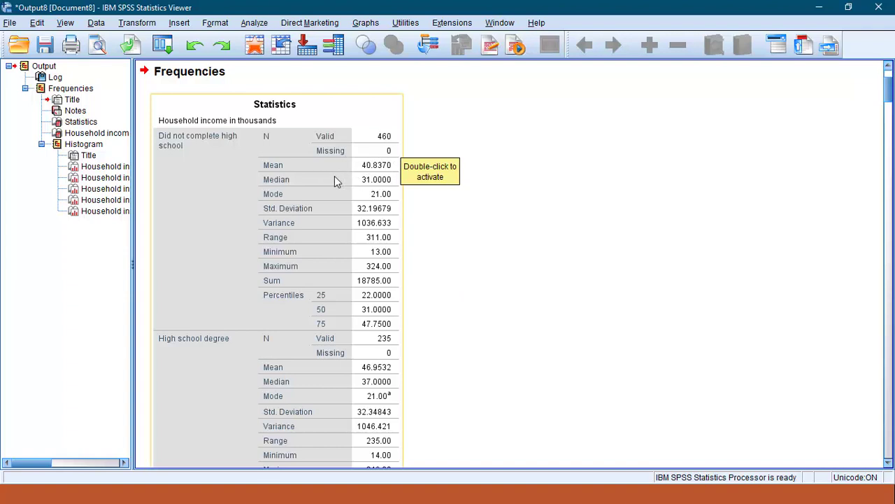
- Examine the household income statistics, frequency table and histogram by level of education
scroll(333, 180, "down", 15)
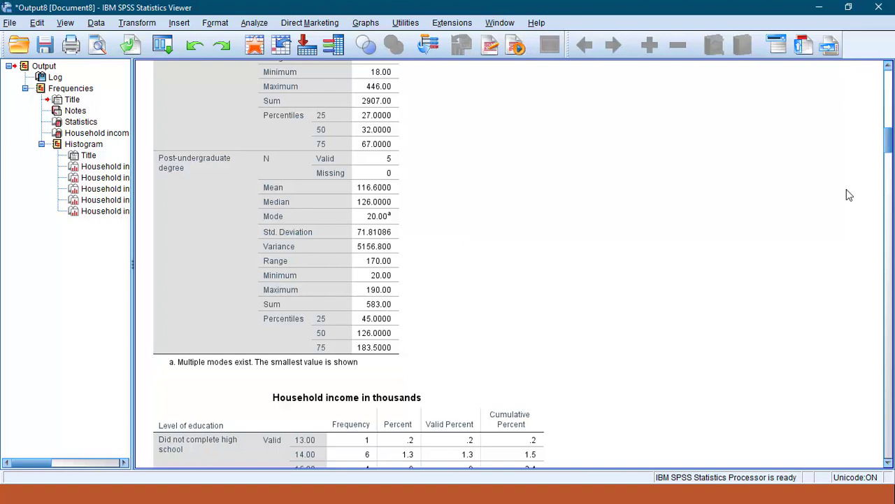
scroll(492, 333, "down", 5)
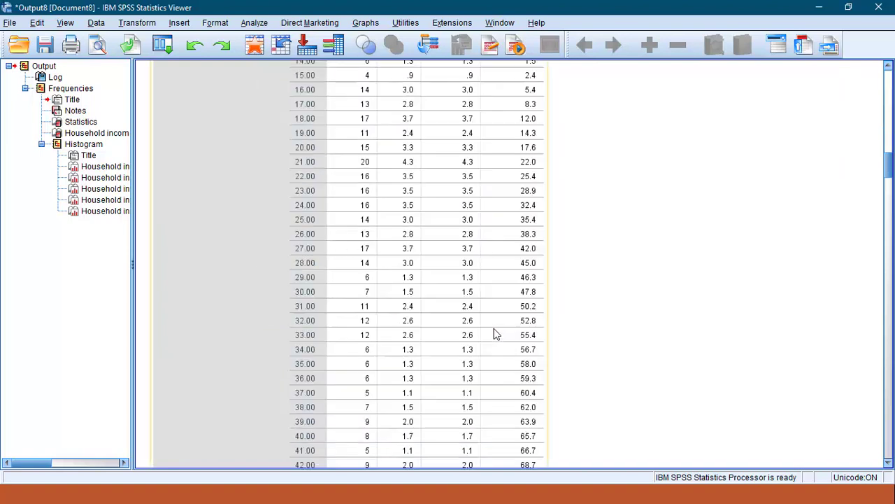
mouse_move(888, 165)
left_mouse_down()
mouse_move(890, 150)
mouse_move(889, 160)
left_mouse_up()
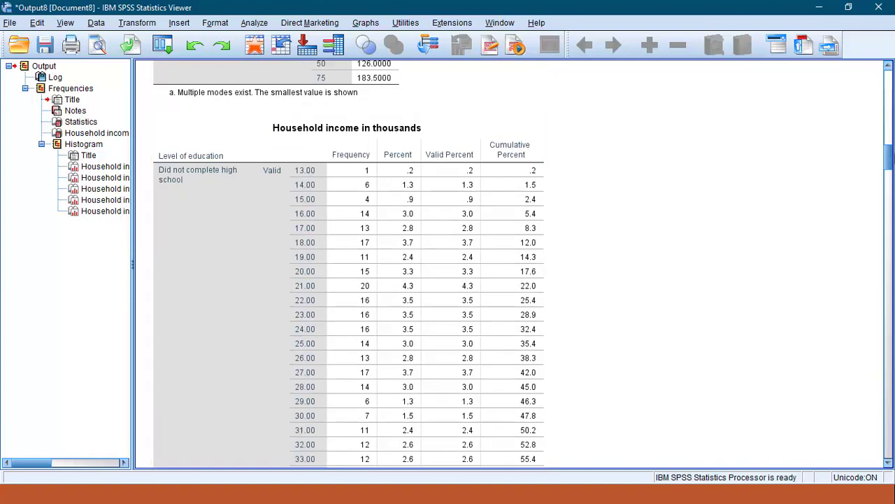
left_click_drag(889, 152, 889, 374)
left_click(392, 318)
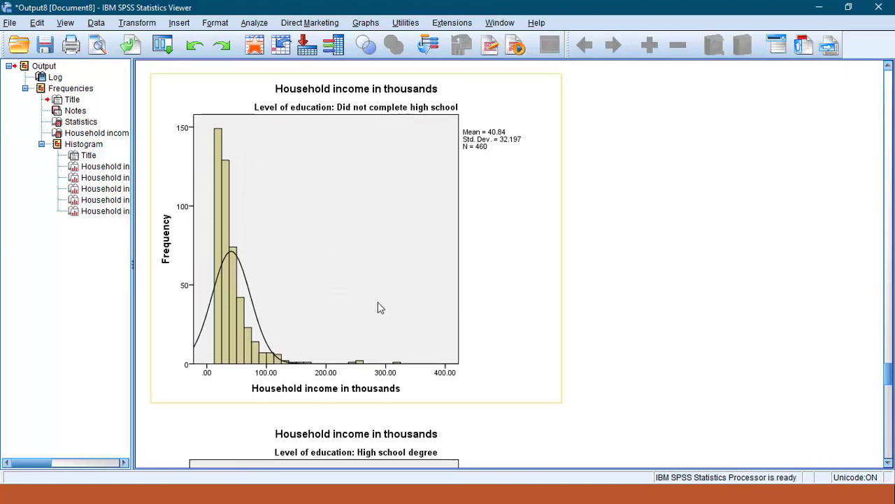